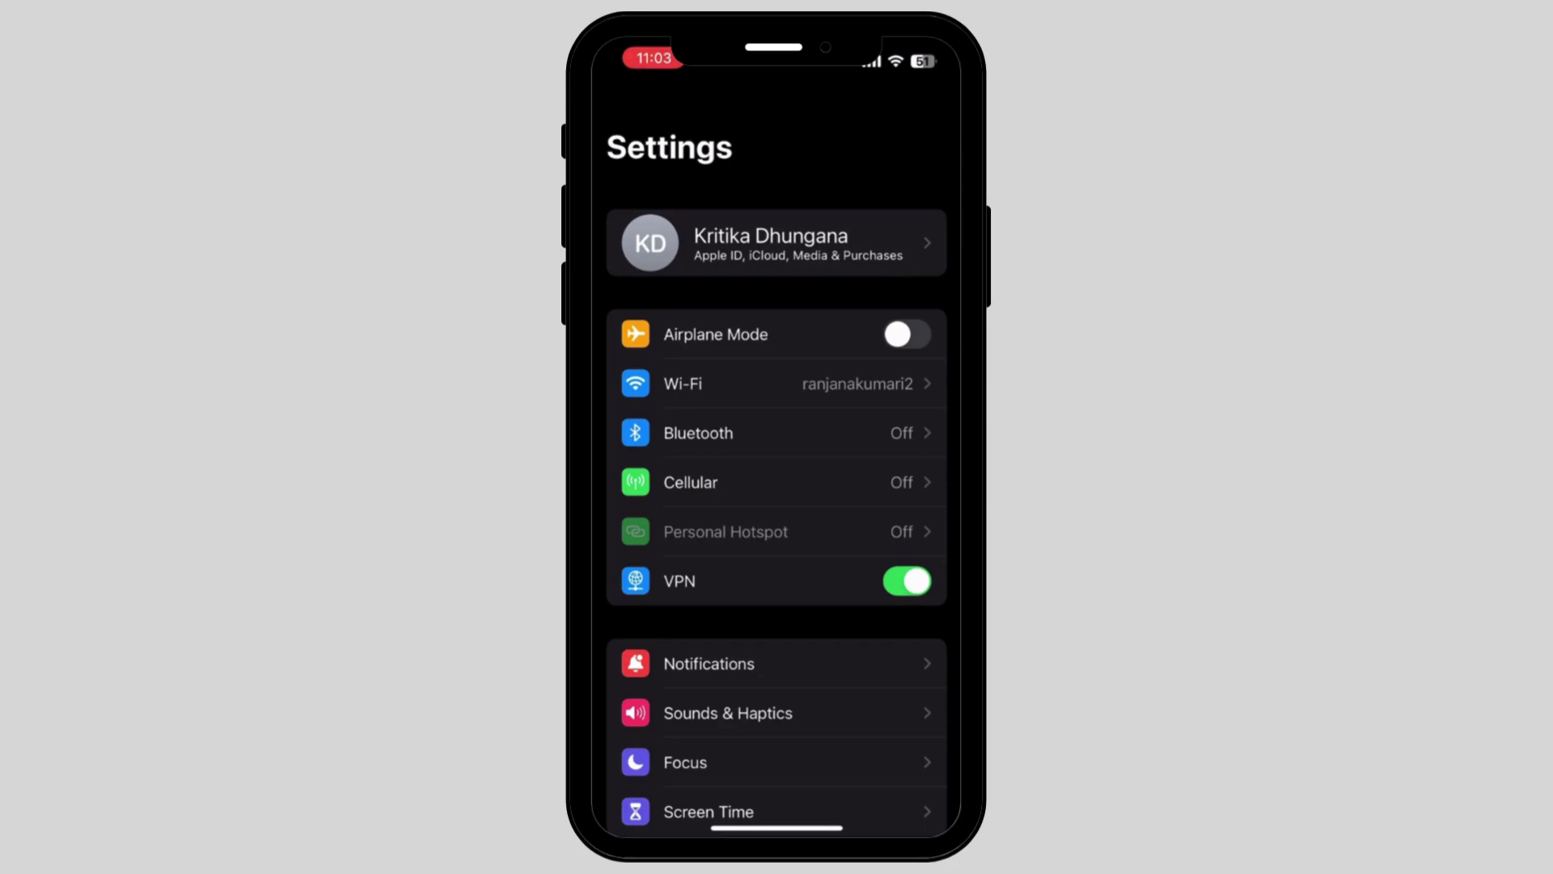
scroll(777, 485, "down", 5)
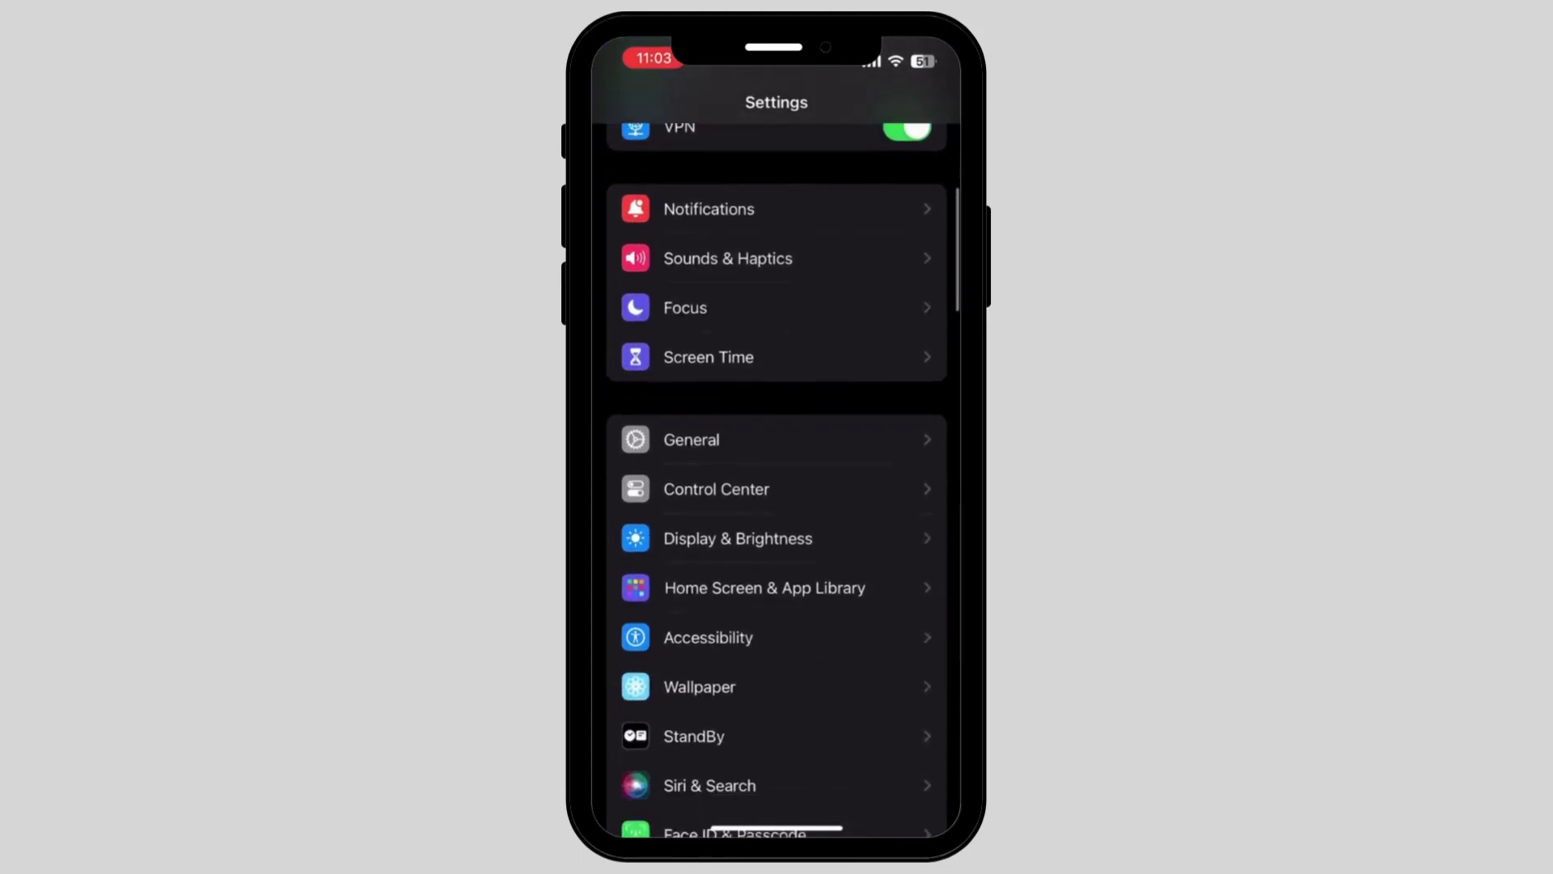
scroll(776, 486, "down", 1)
Open the General section of iOS Settings
left_click(777, 377)
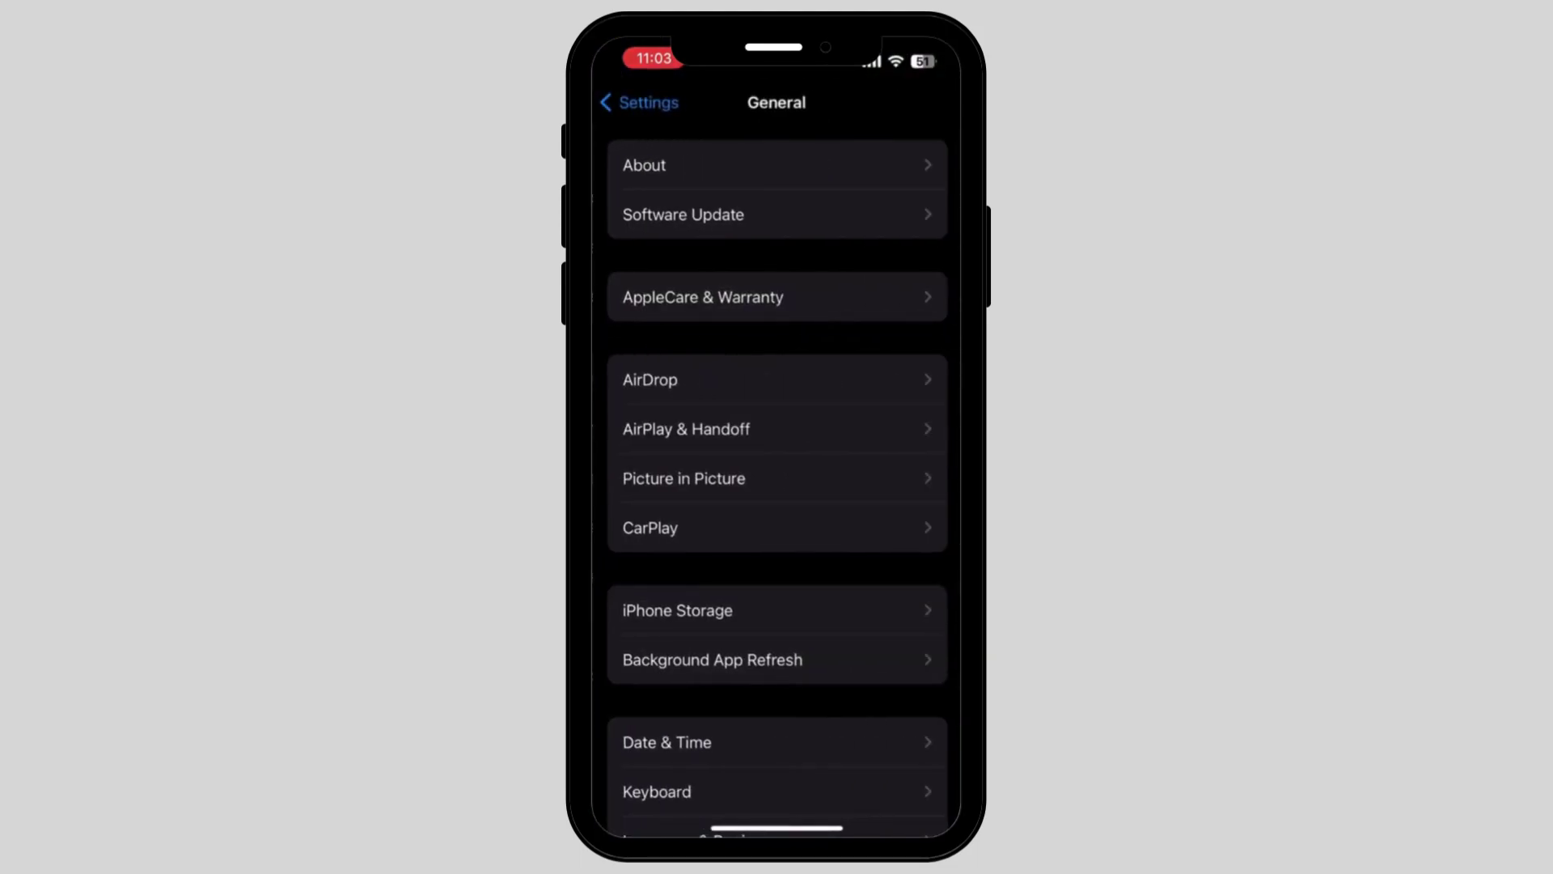
Verify Software Update shows iOS 17.3.1 is current, then open Transfer or Reset iPhone
left_click(777, 213)
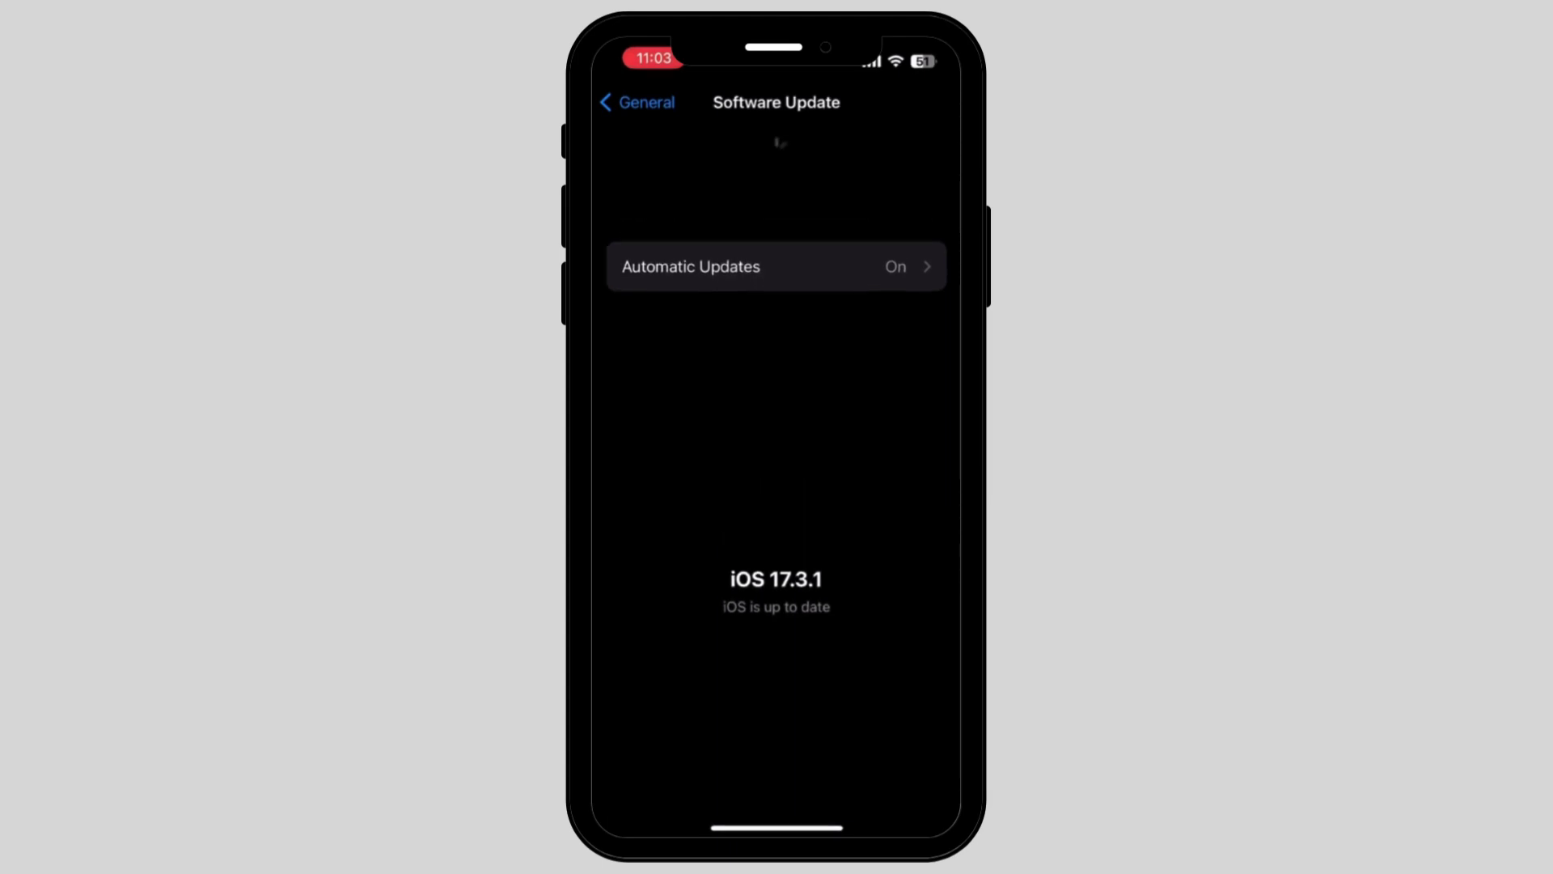
left_click_drag(776, 365, 776, 486)
left_click(637, 102)
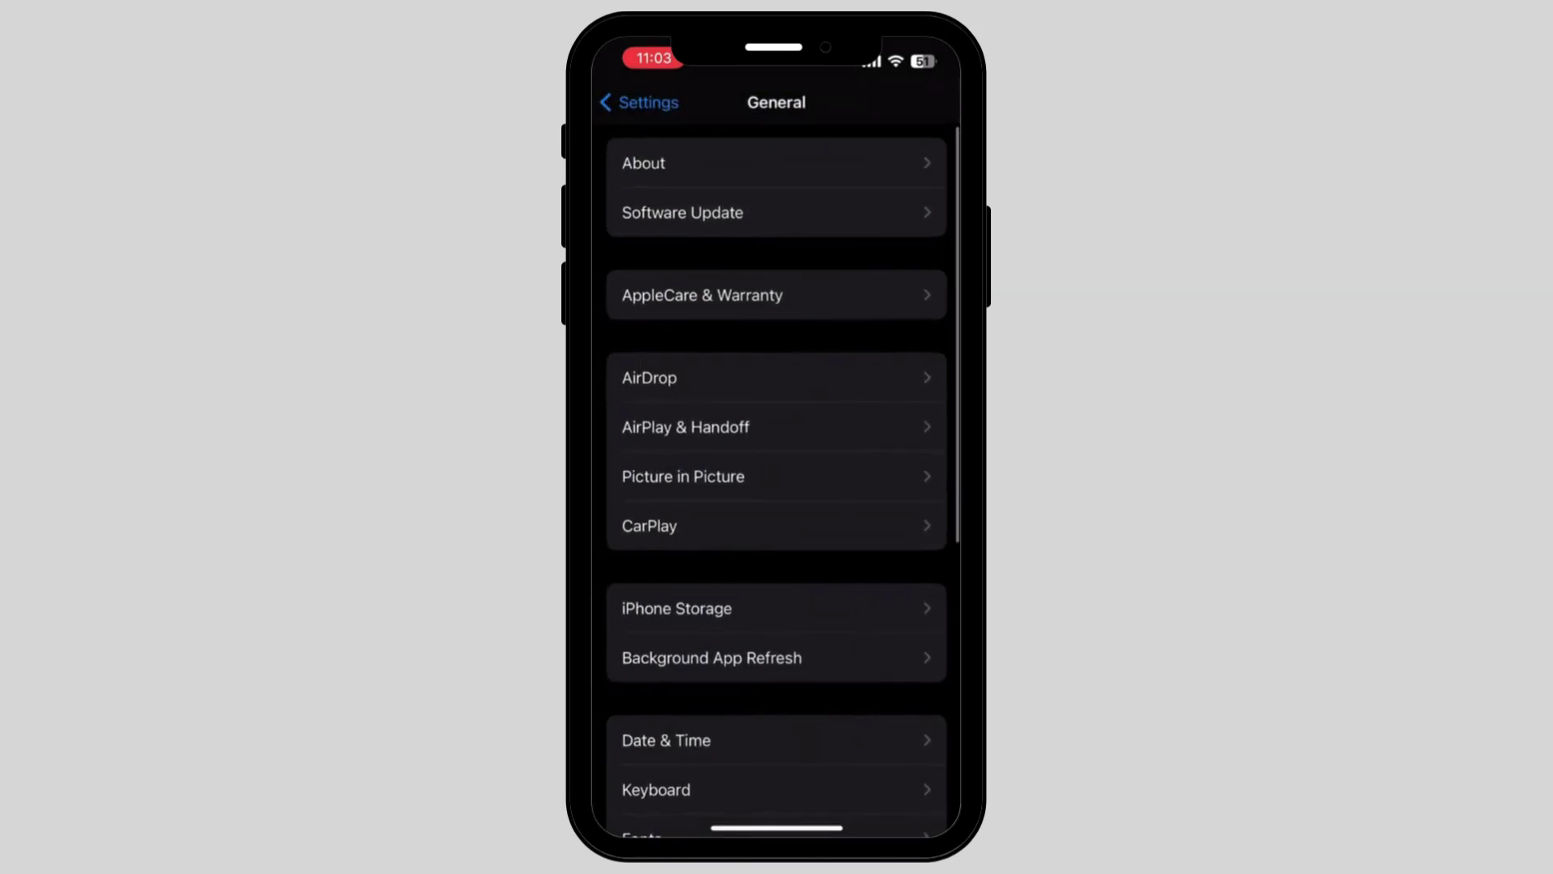
scroll(777, 486, "down", 8)
scroll(778, 486, "down", 1)
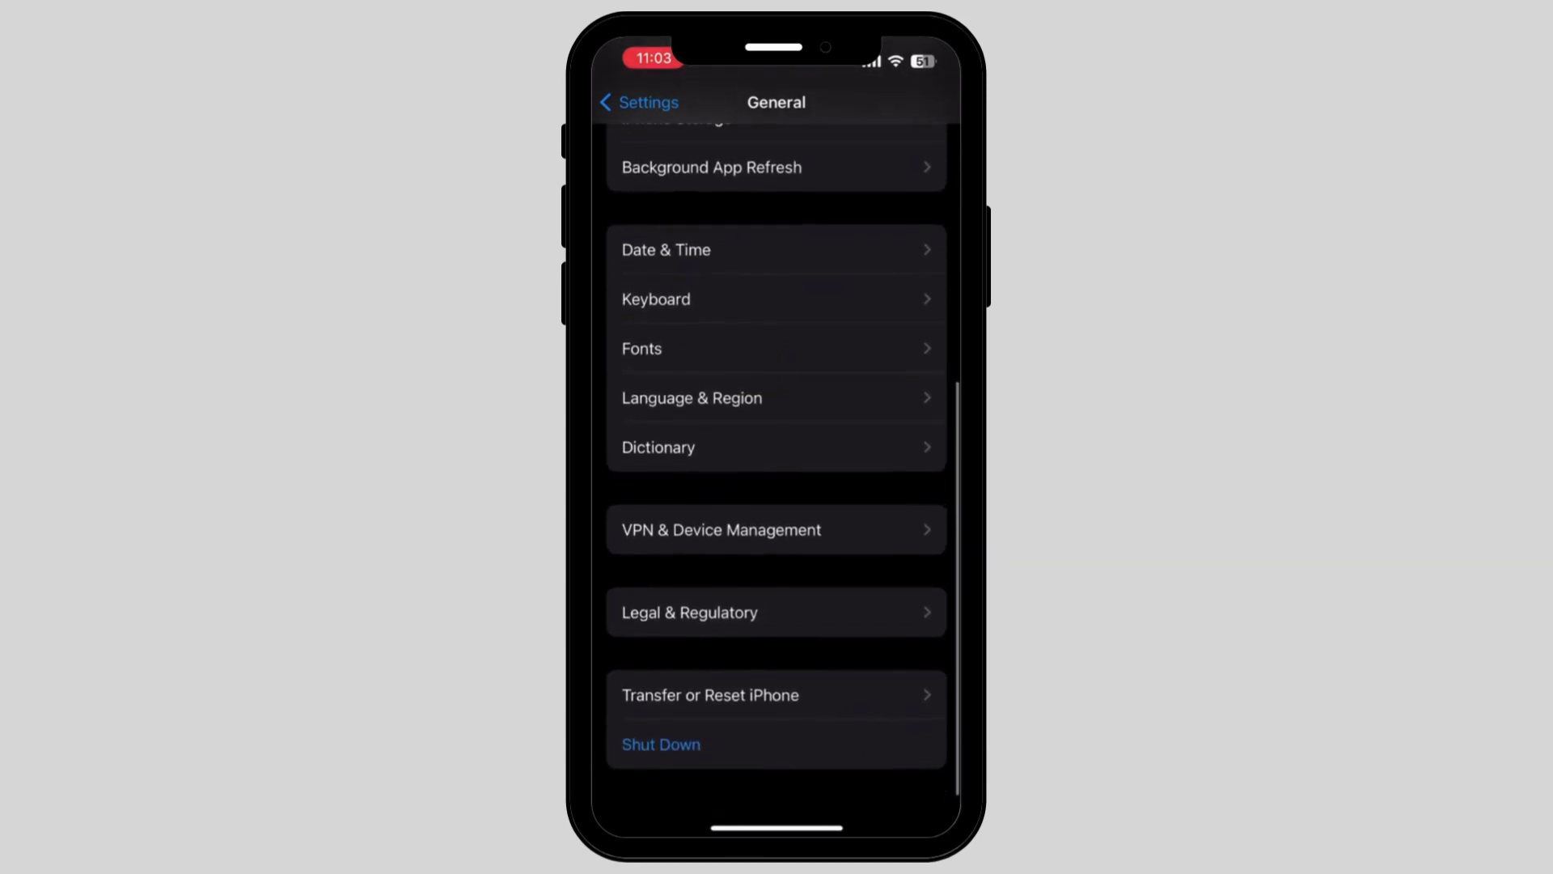
left_click(776, 695)
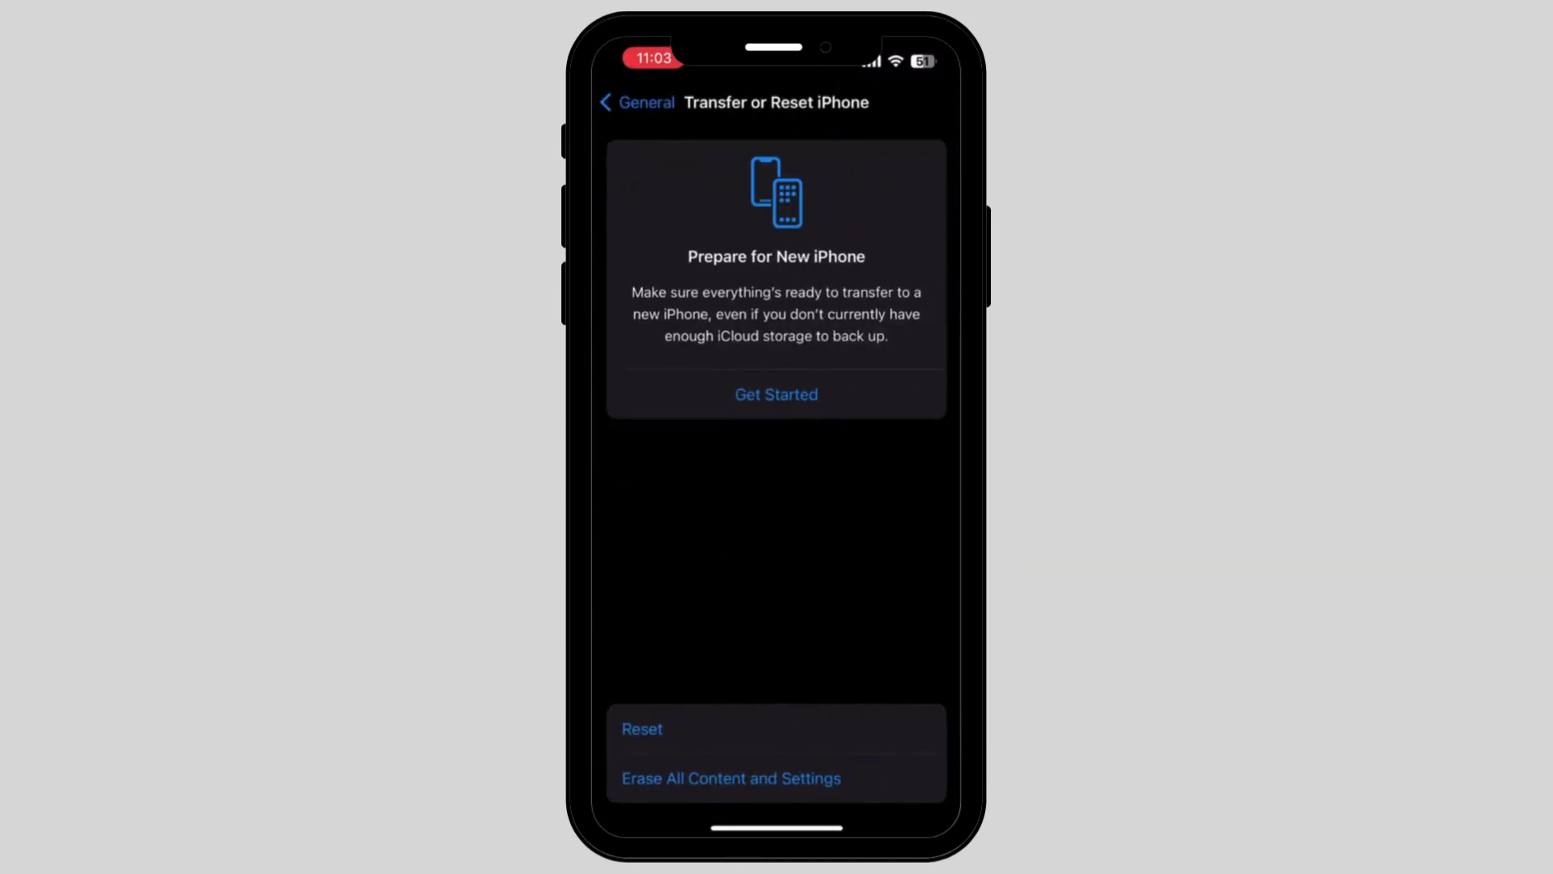
Open the Reset action sheet and select Reset Network Settings
left_click(776, 728)
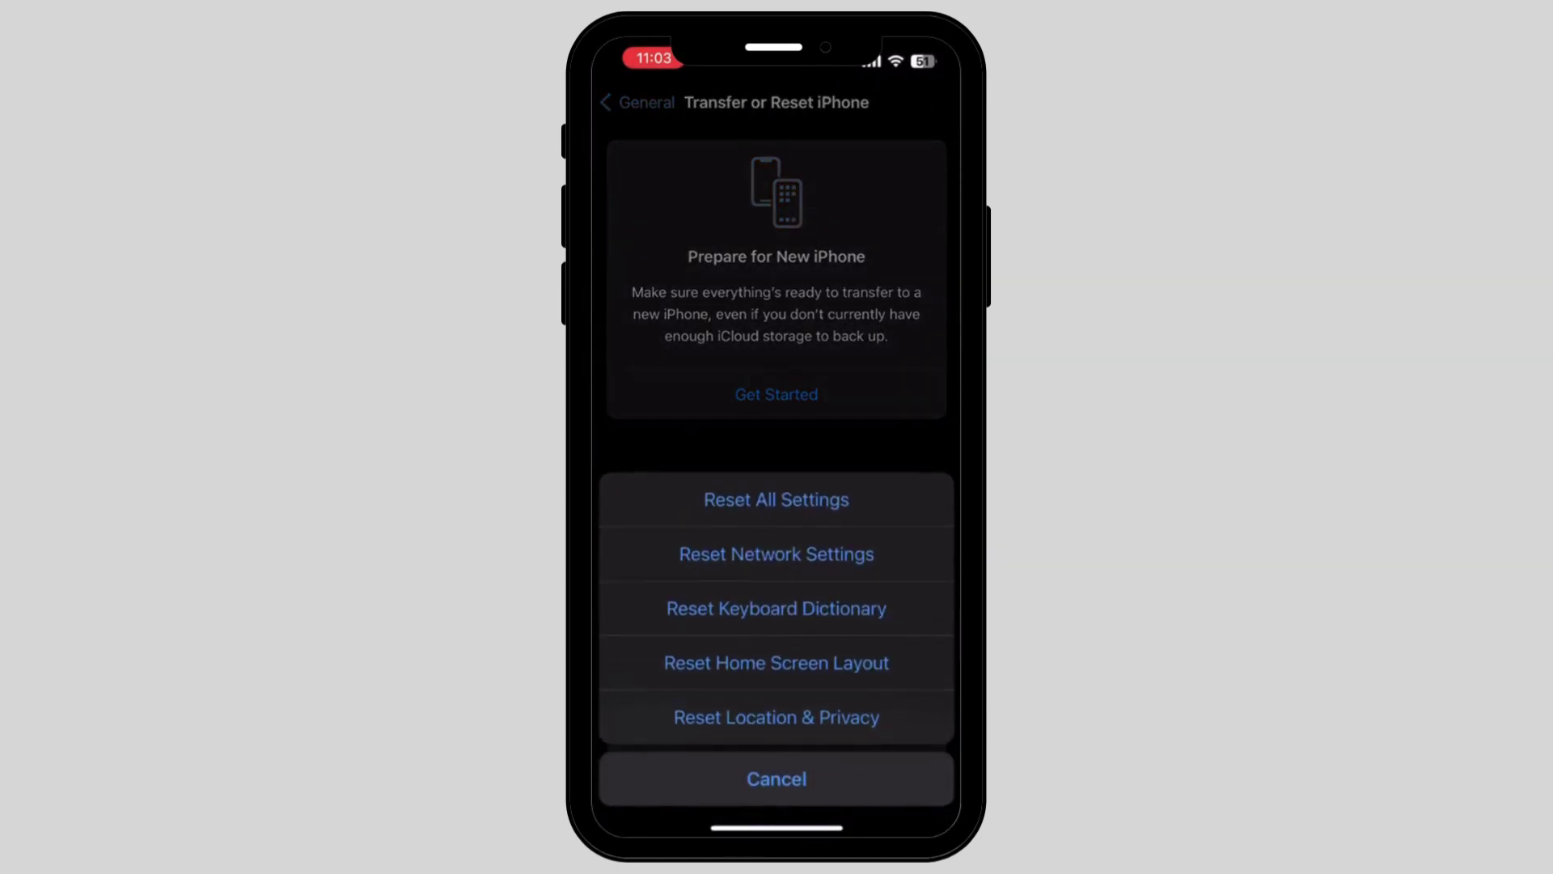
left_click(777, 554)
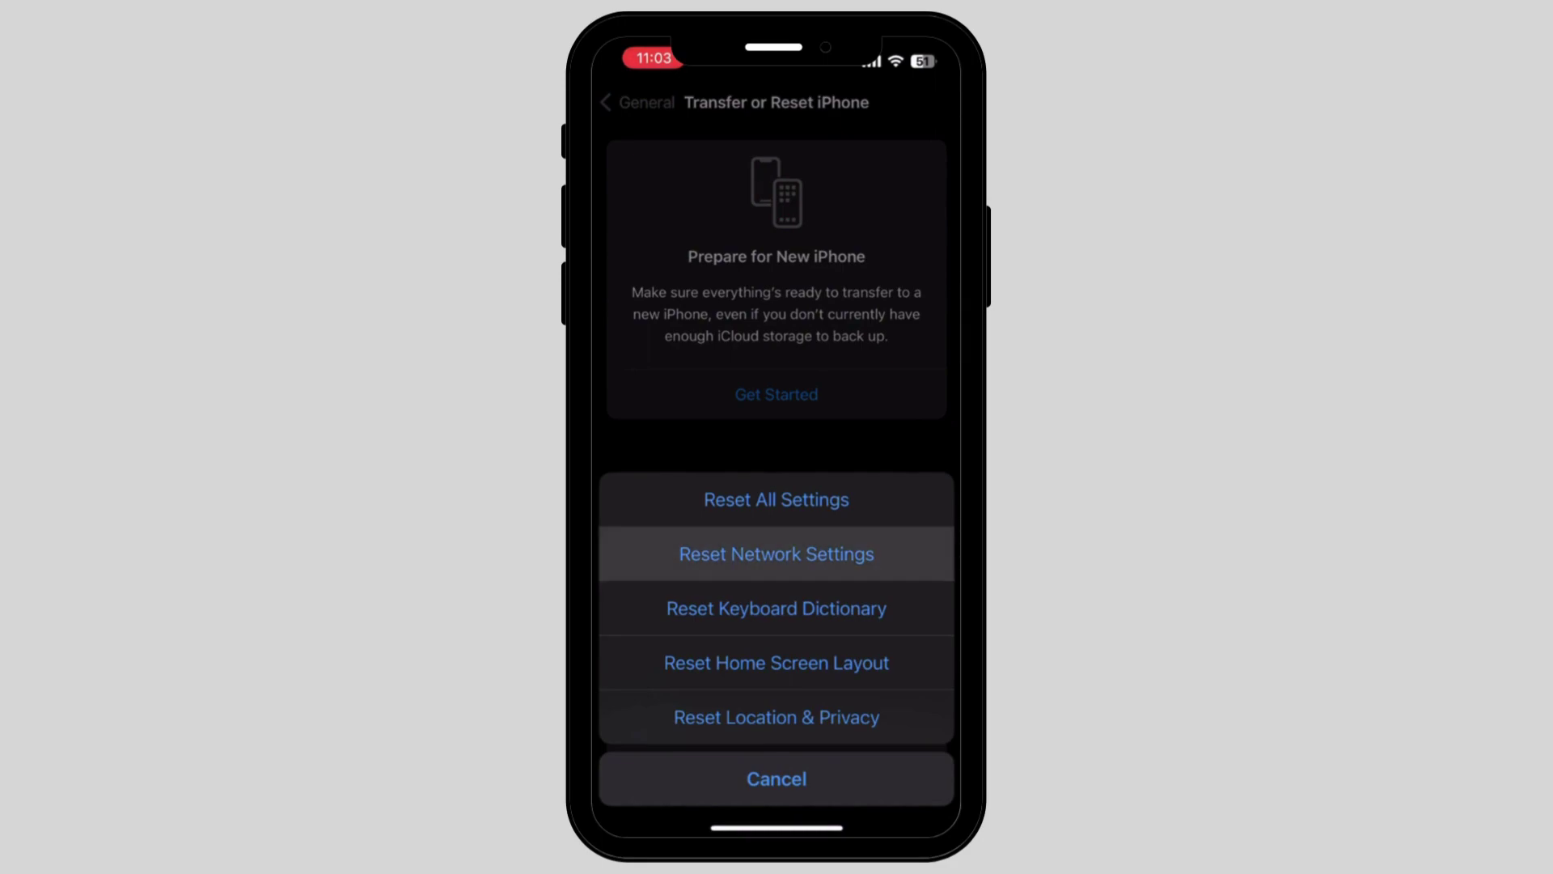